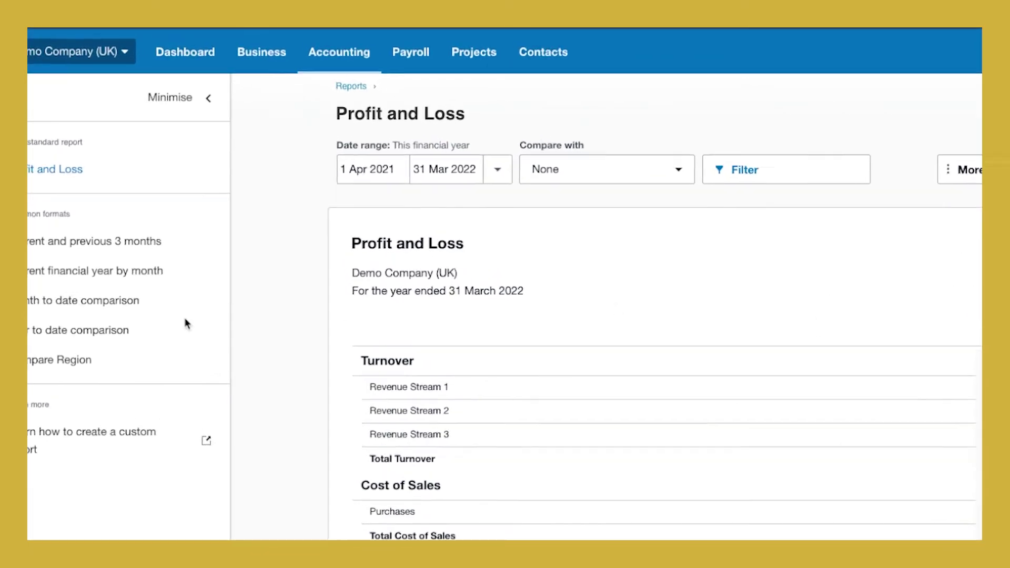
# Open the Chart of accounts from the Accounting menu and bring up the Add Account form.
pyautogui.click(334, 74)
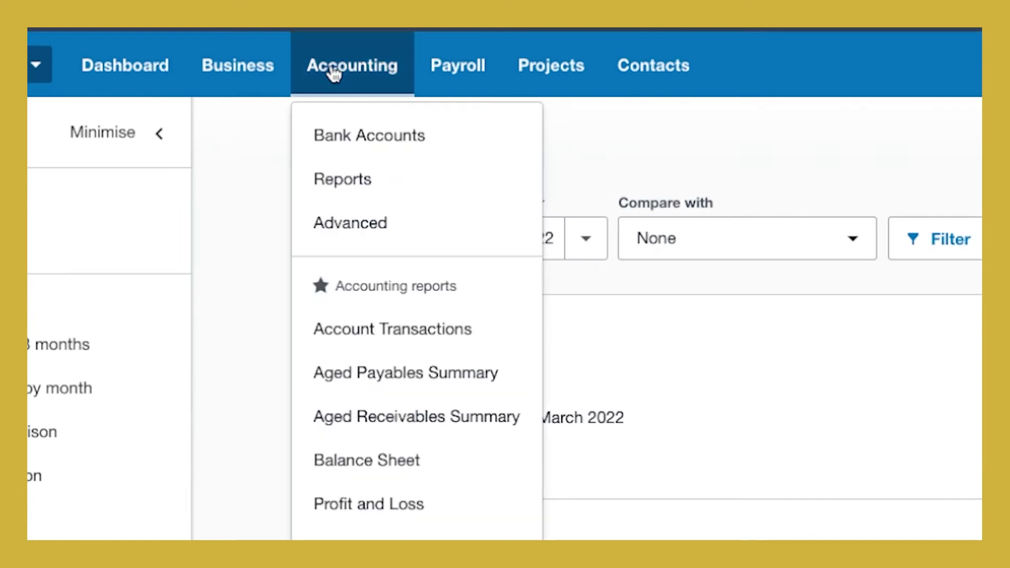
pyautogui.press('Escape')
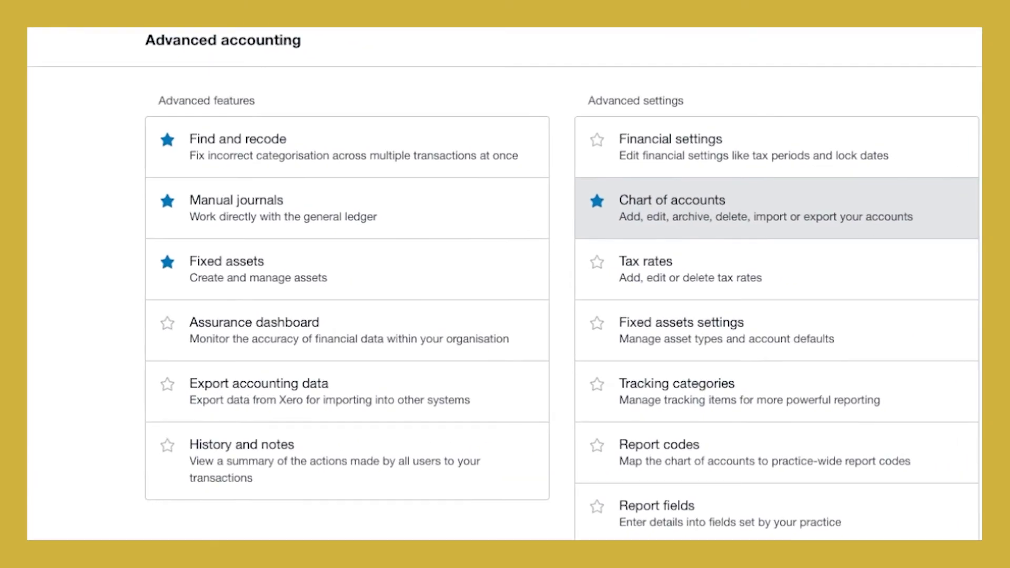
pyautogui.click(689, 205)
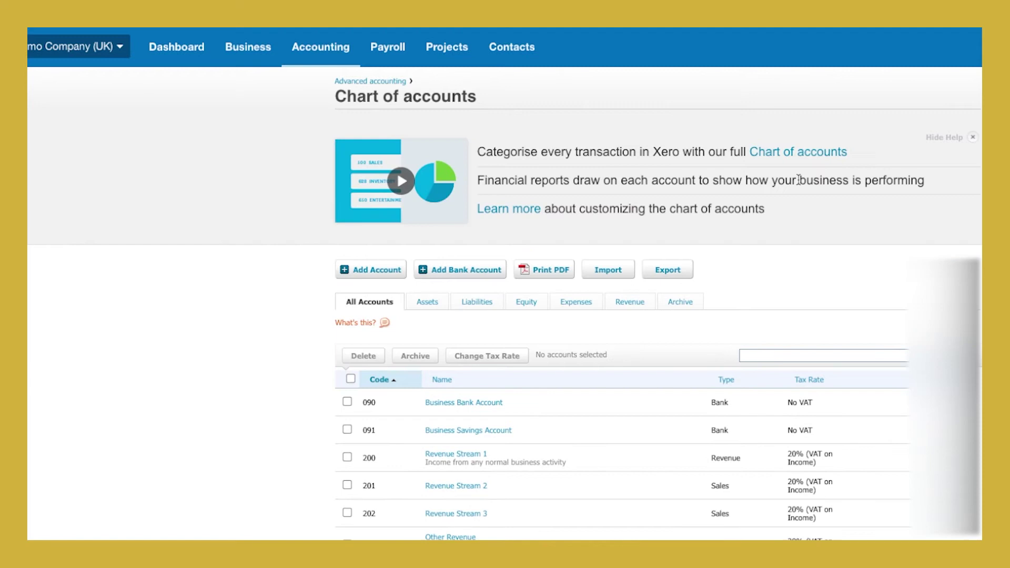
pyautogui.scroll(-1, 504, 283)
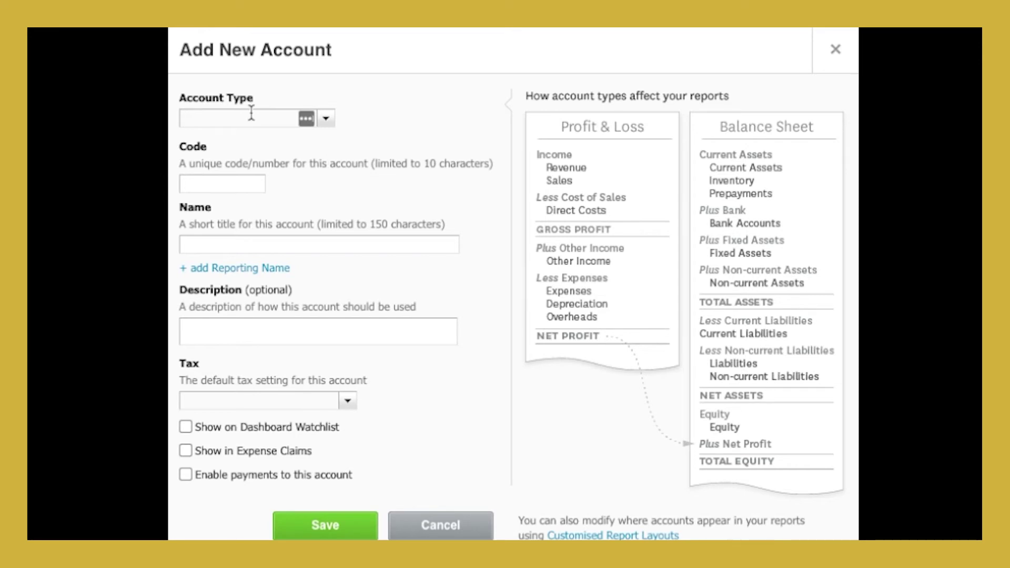
# Set the new account's type to Sales.
pyautogui.click(326, 118)
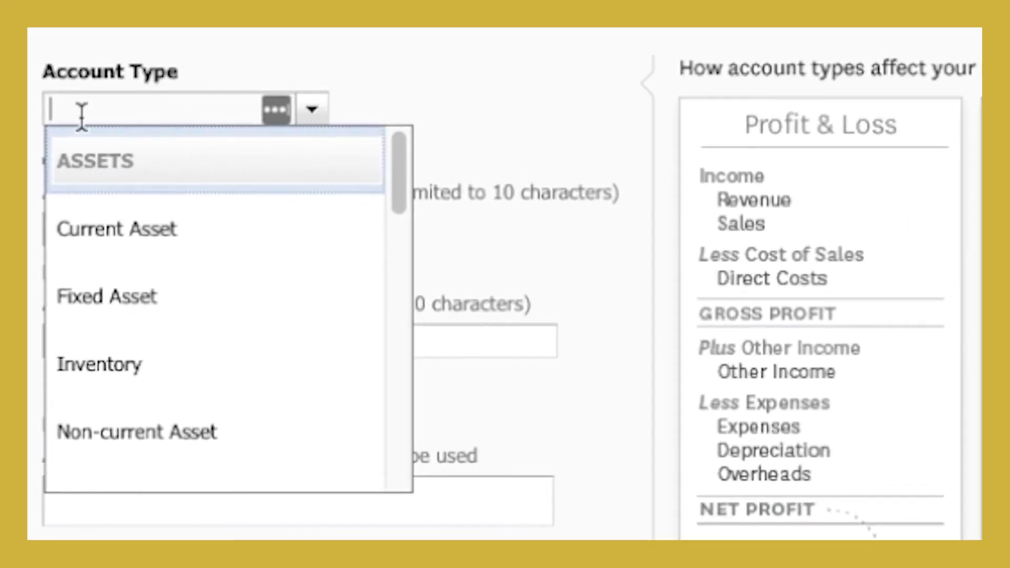
pyautogui.click(82, 116)
pyautogui.click(317, 113)
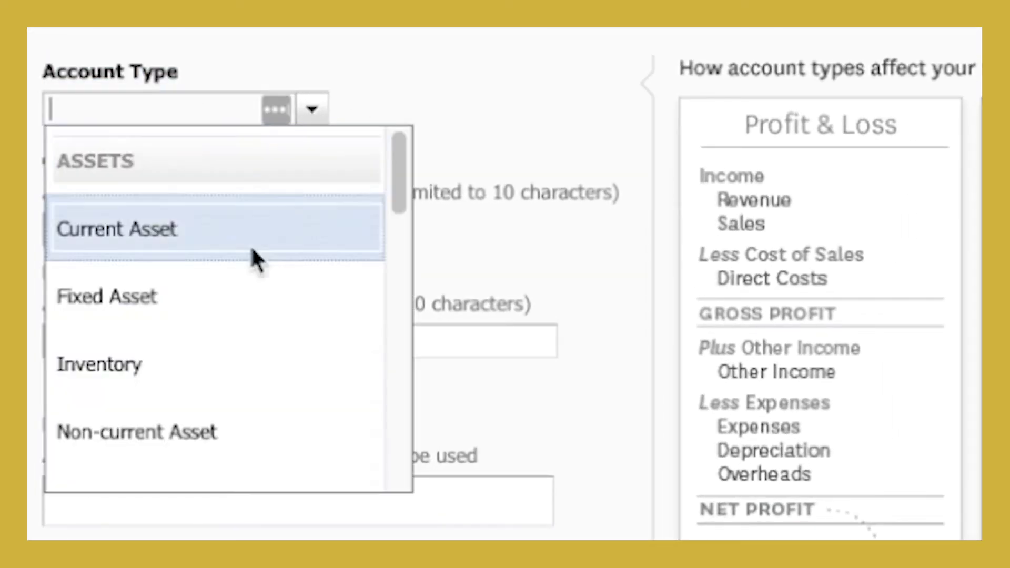
pyautogui.scroll(-6, 232, 305)
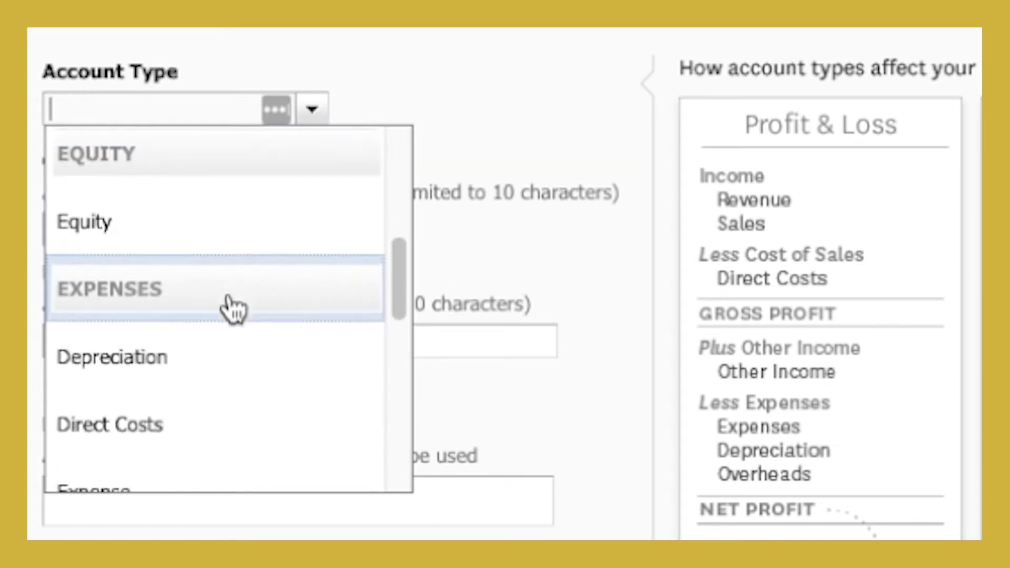
pyautogui.scroll(-8, 232, 308)
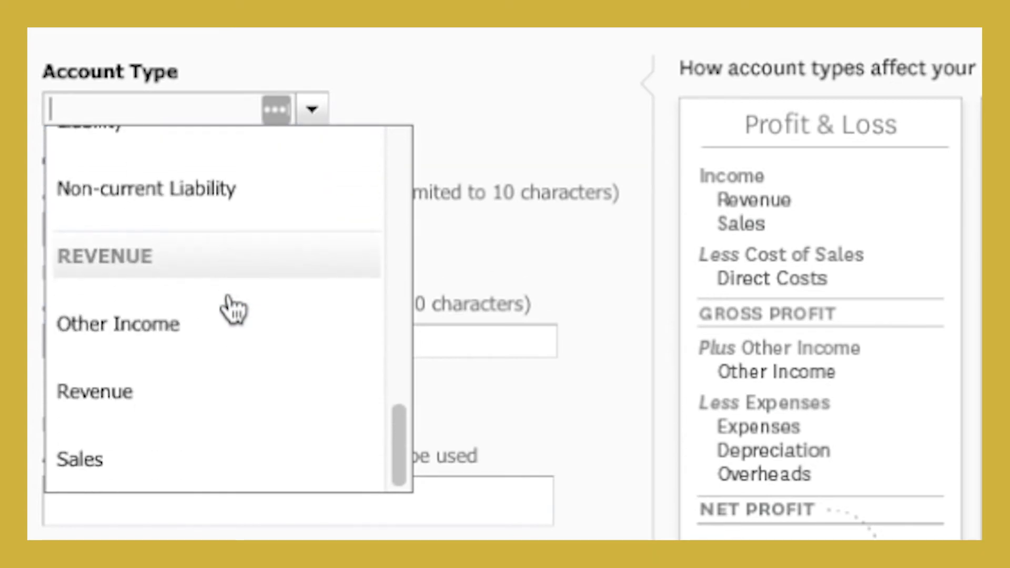
pyautogui.click(157, 471)
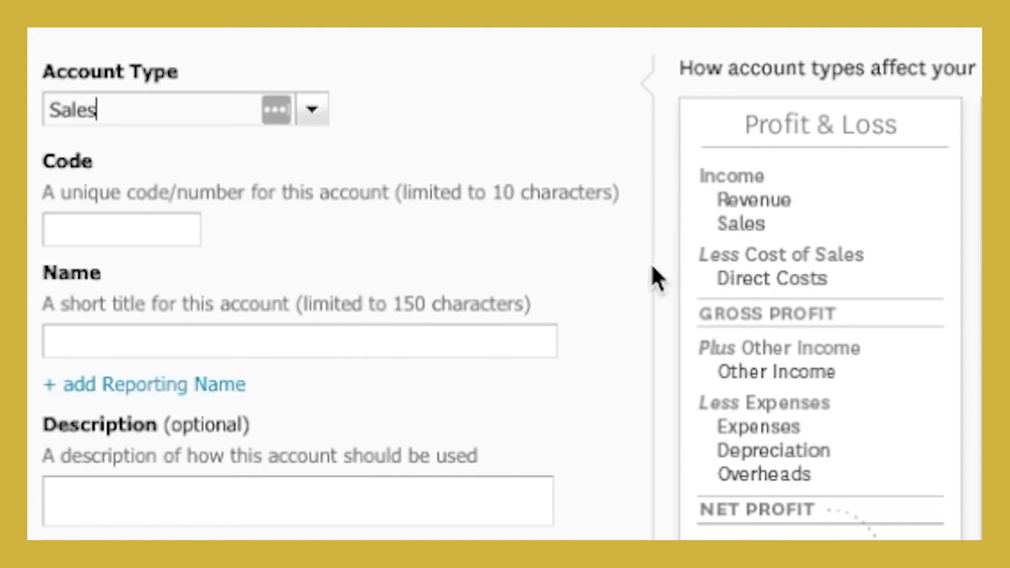
# Enter code 203 and name 'Revenue Stream 4', keep 20% VAT on Income, and save.
pyautogui.click(138, 226)
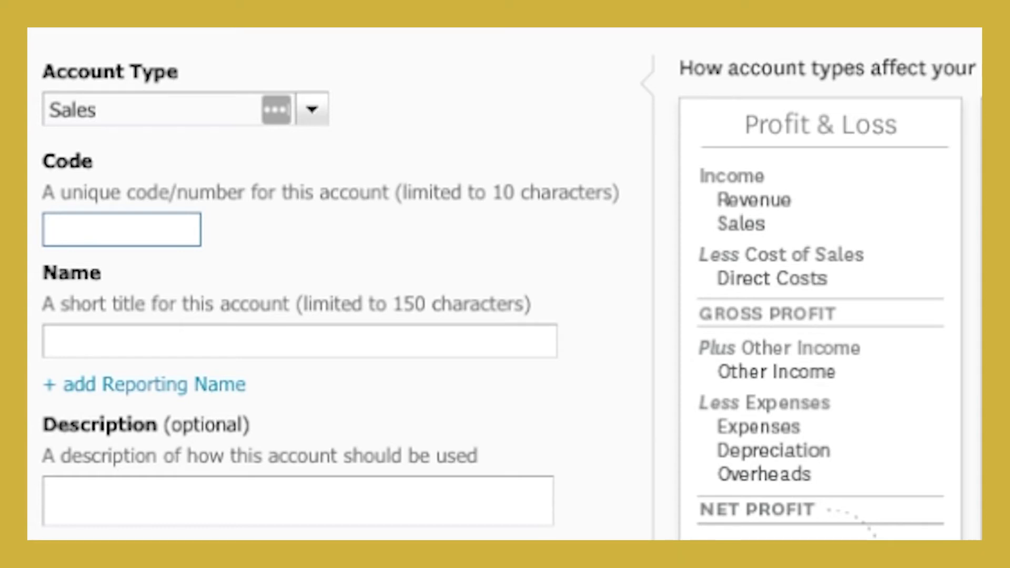
pyautogui.click(116, 216)
pyautogui.write('203')
pyautogui.click(422, 340)
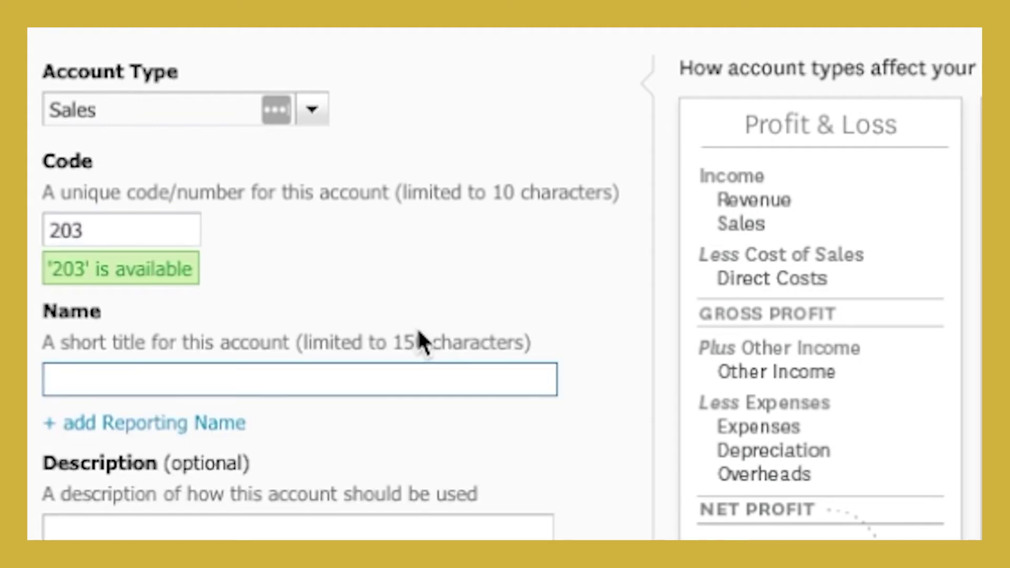
pyautogui.write('Revenue S')
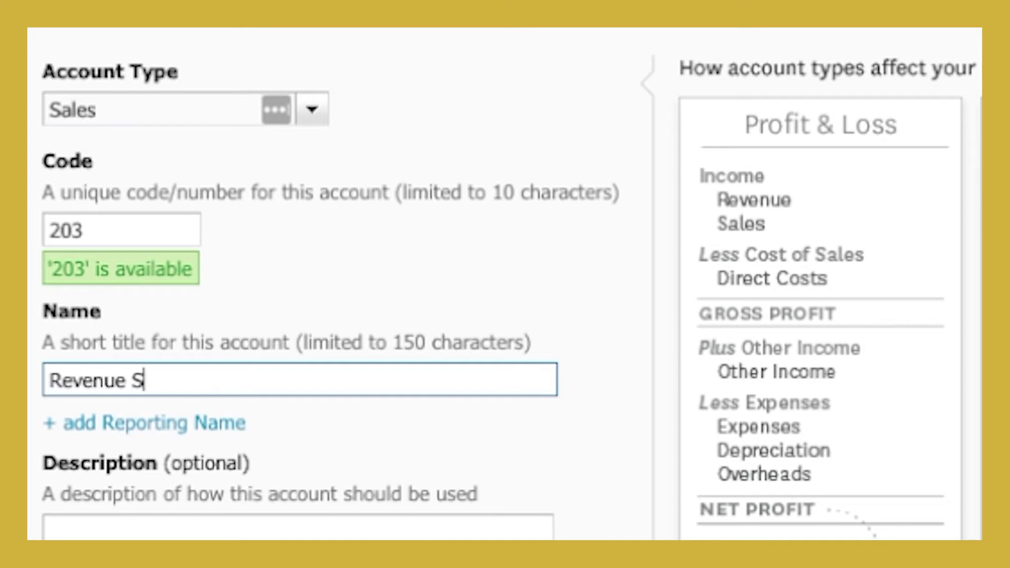
pyautogui.write('trea')
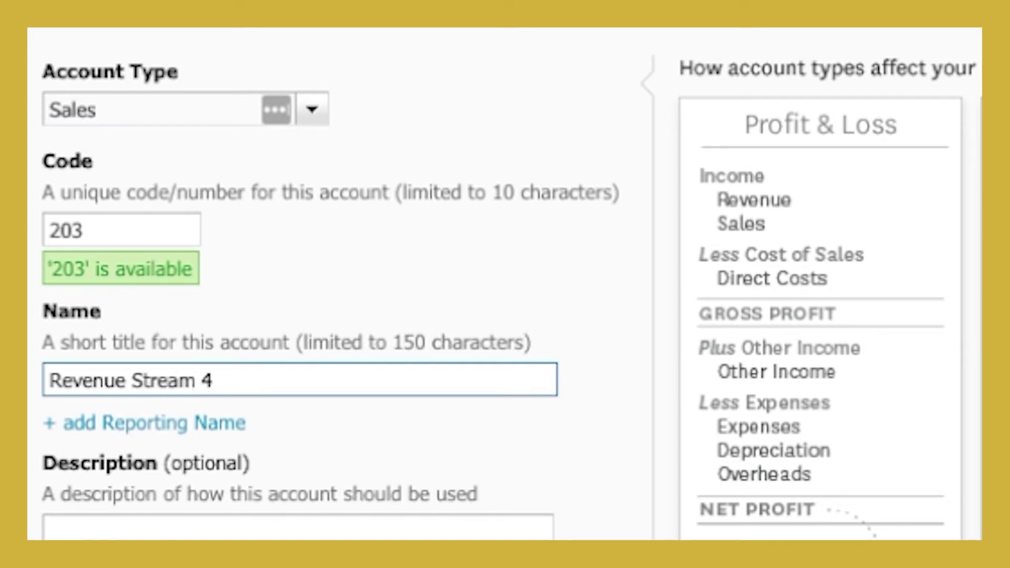
pyautogui.write('m 4')
pyautogui.scroll(-7, 131, 394)
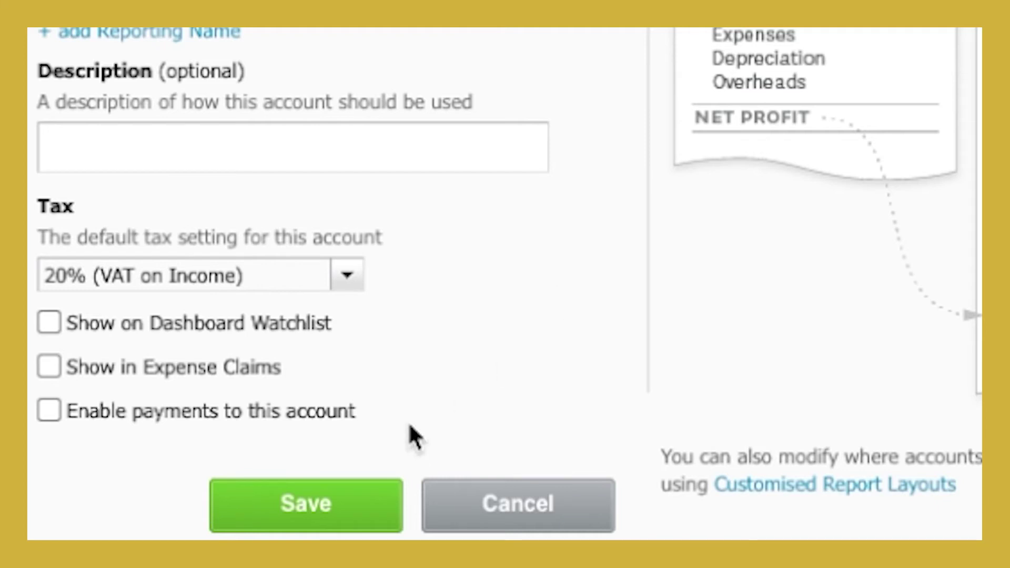
pyautogui.click(310, 518)
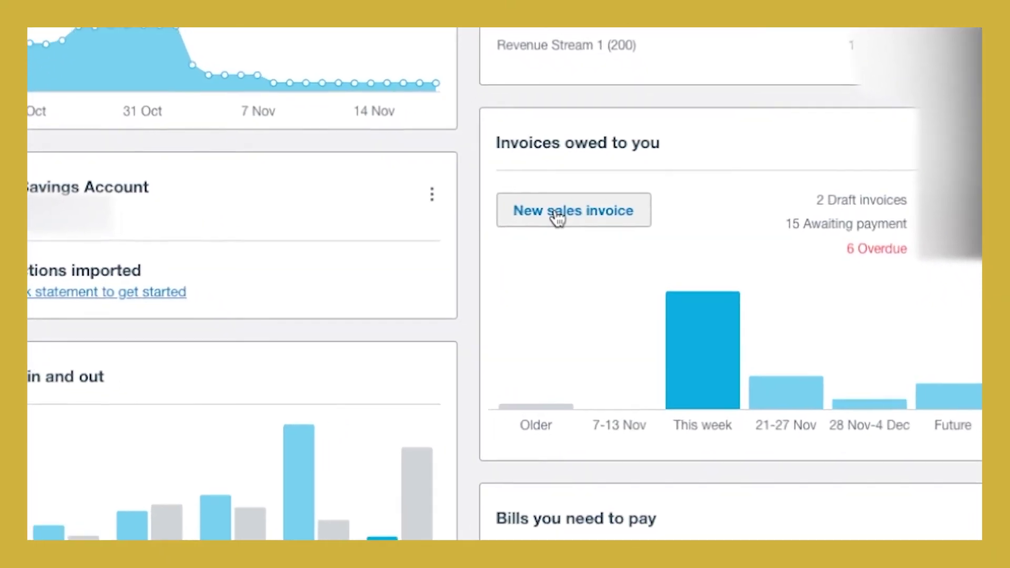
# Start a new sales invoice and choose the matching contact as recipient.
pyautogui.click(557, 216)
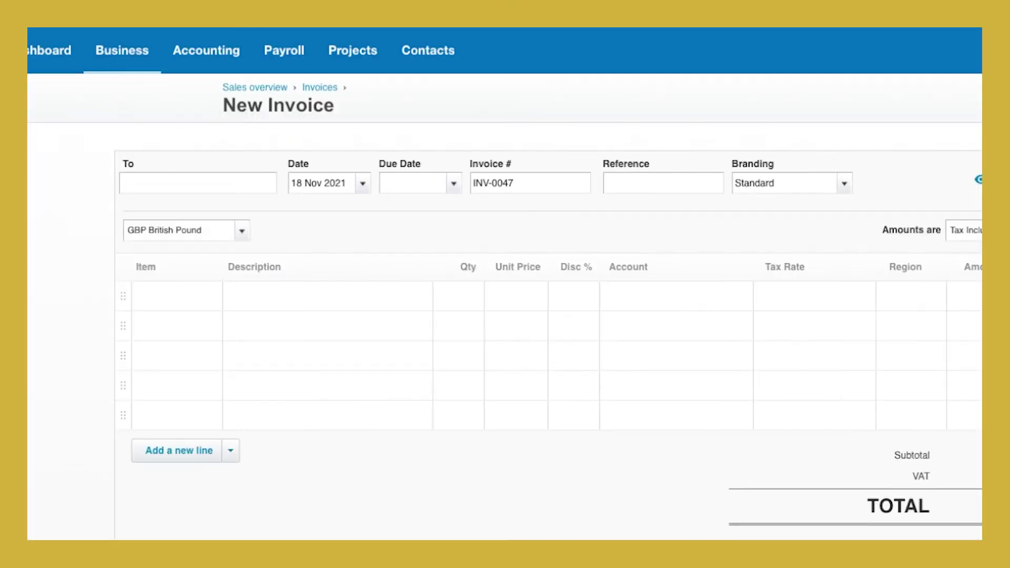
pyautogui.click(161, 182)
pyautogui.write('Rev')
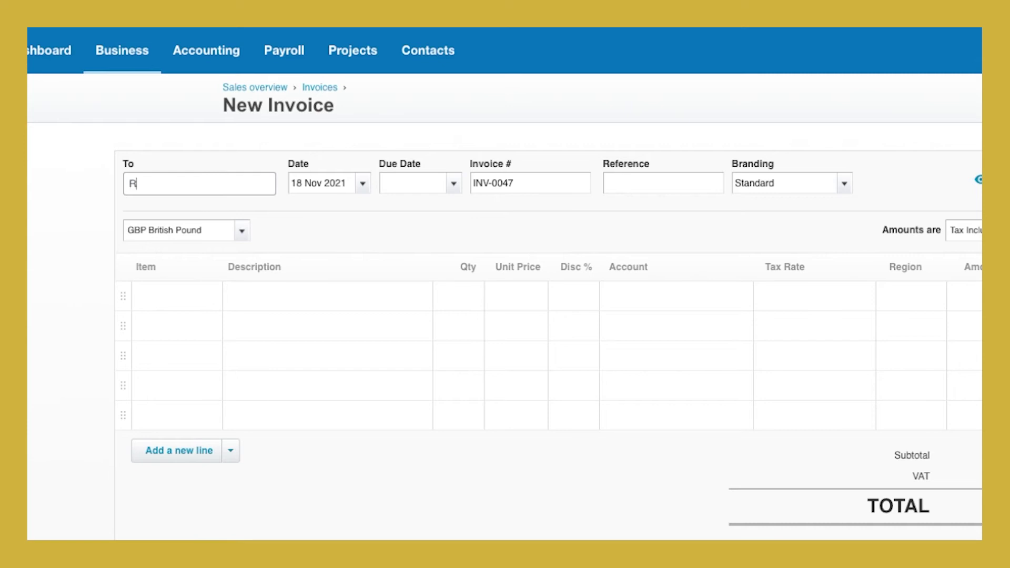
pyautogui.click(183, 253)
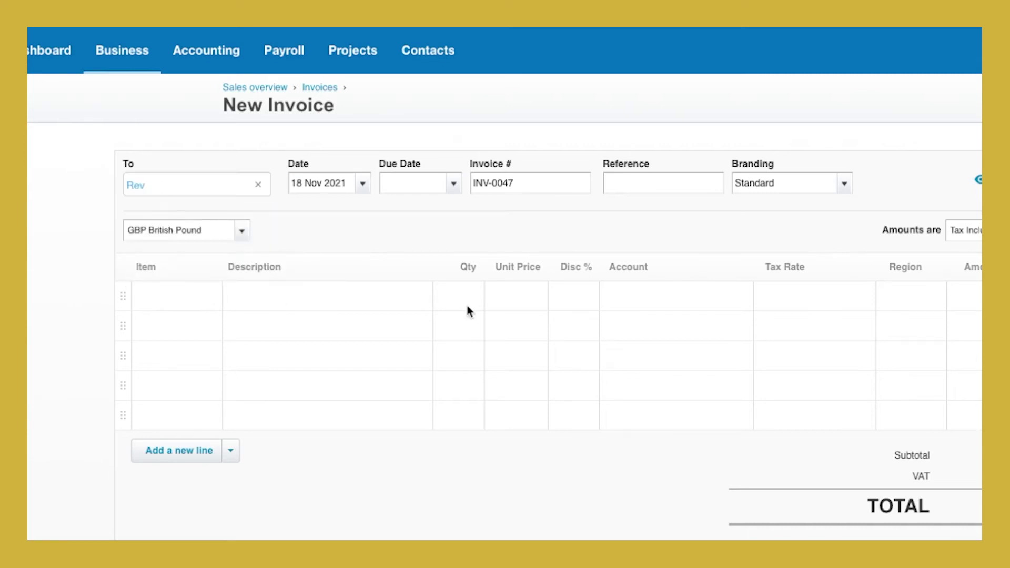
# Add a 'Desc' line with quantity 1, price 5000, coded to 203 - Revenue Stream 4.
pyautogui.click(360, 293)
pyautogui.write('Desc')
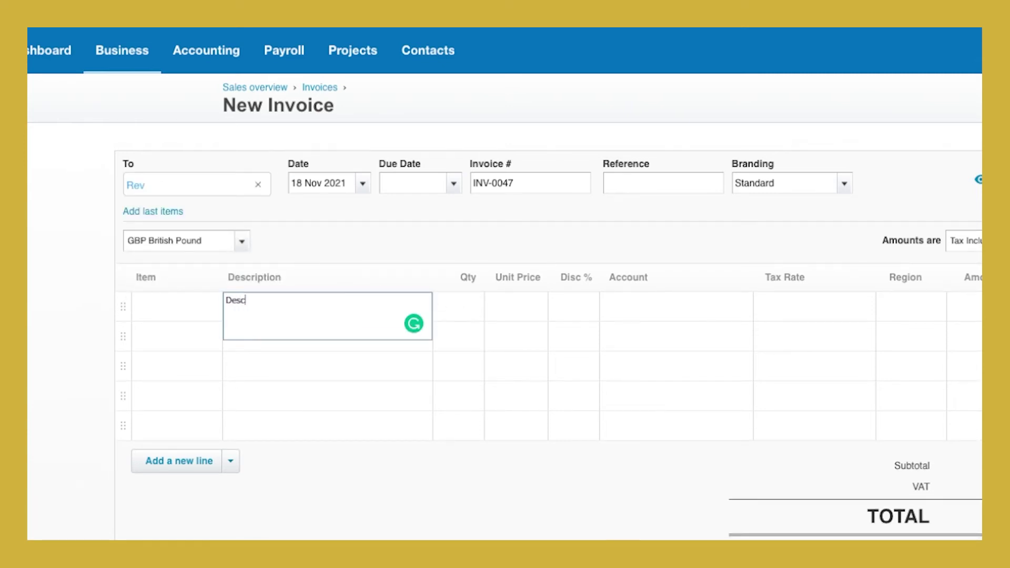
pyautogui.press('Tab')
pyautogui.write('1')
pyautogui.press('Tab')
pyautogui.write('5000')
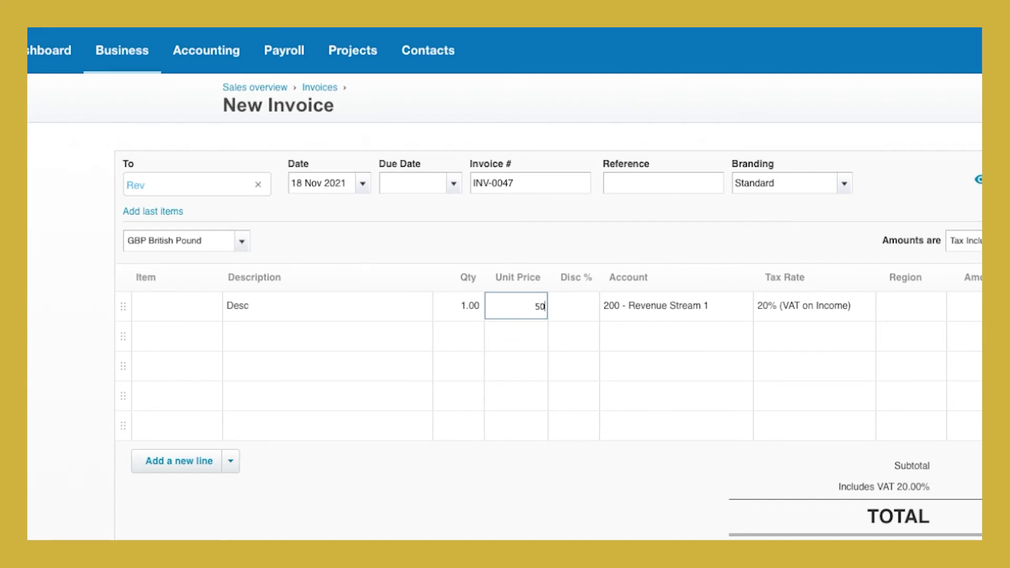
pyautogui.press('Tab')
pyautogui.press('Tab')
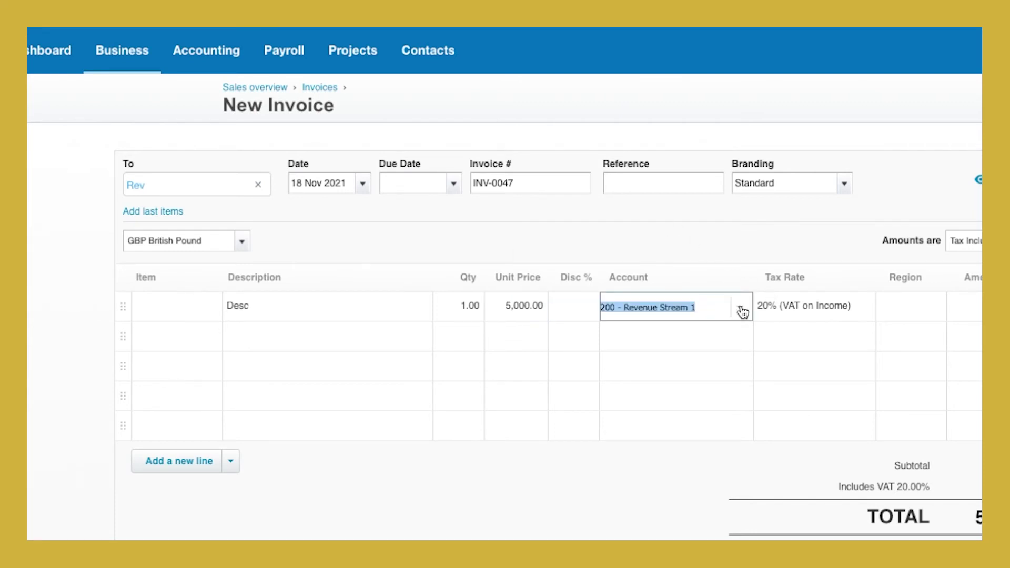
pyautogui.click(741, 312)
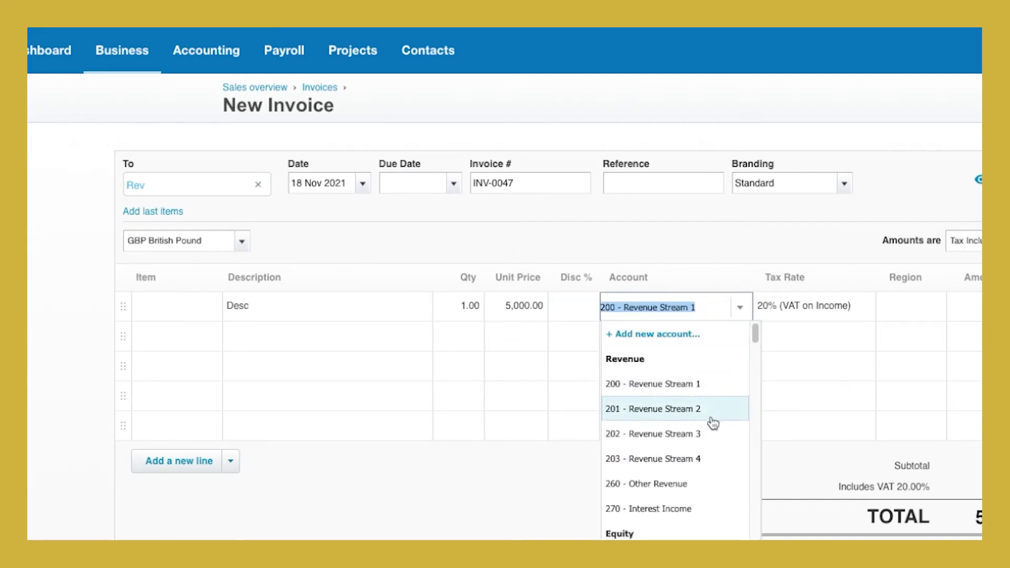
pyautogui.click(705, 458)
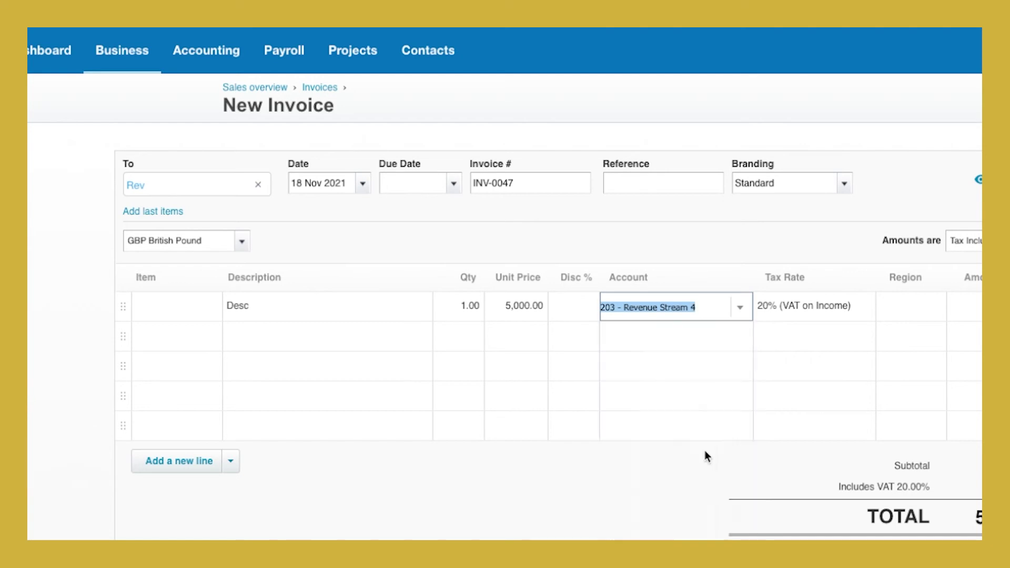
# Set the due date to 18 November 2021 and approve invoice INV-0047.
pyautogui.click(790, 249)
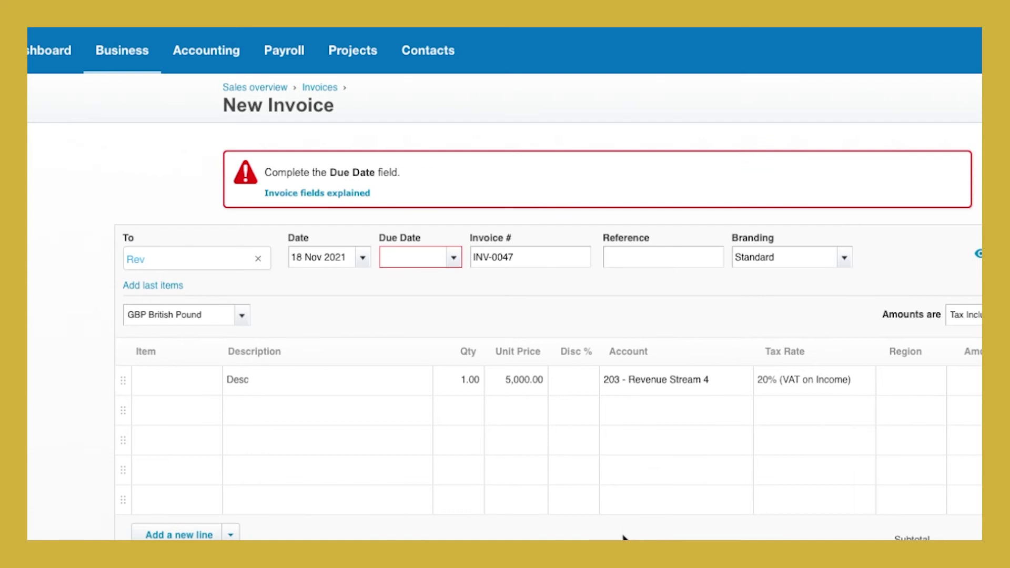
pyautogui.click(453, 257)
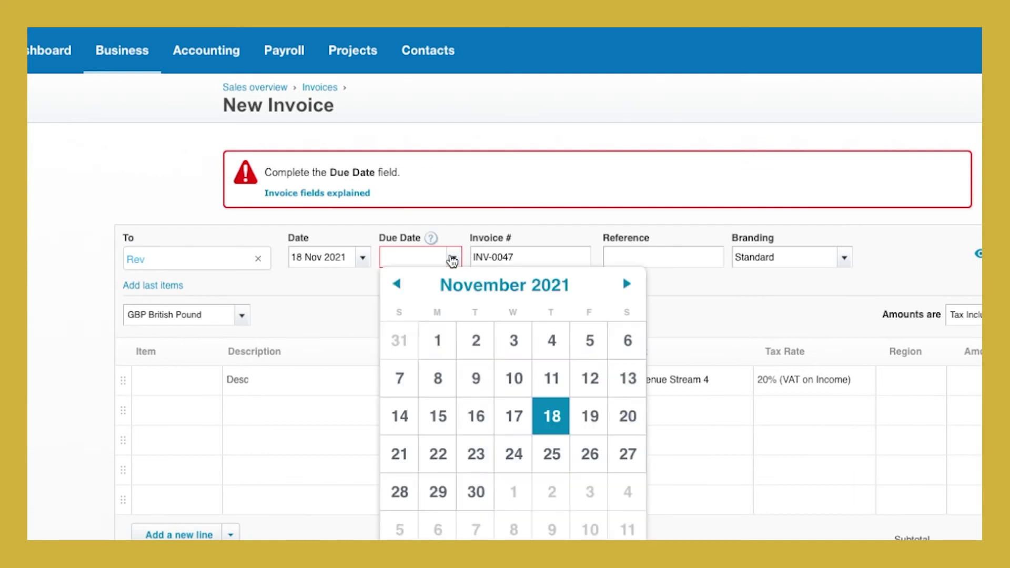
pyautogui.click(544, 414)
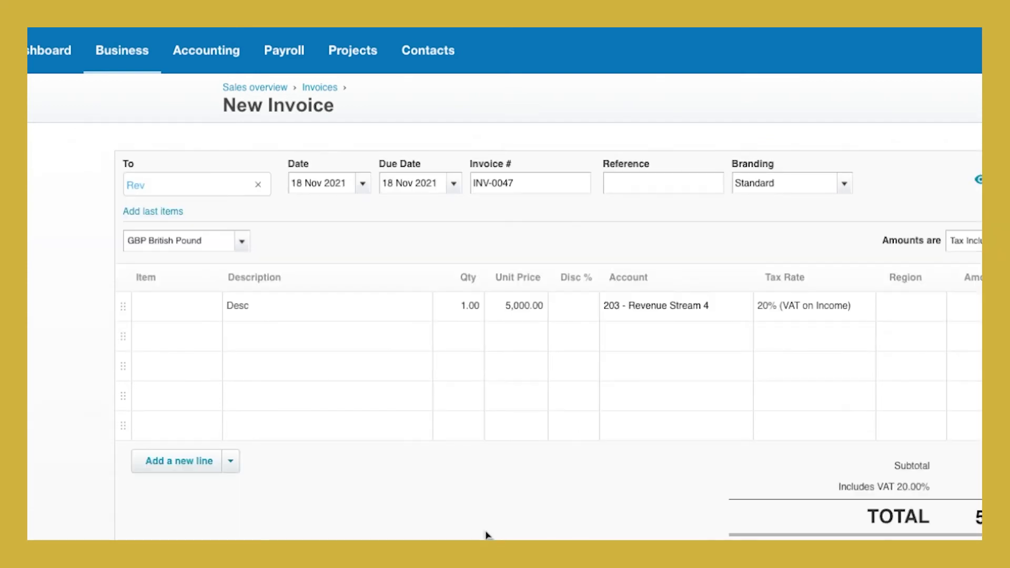
pyautogui.click(486, 532)
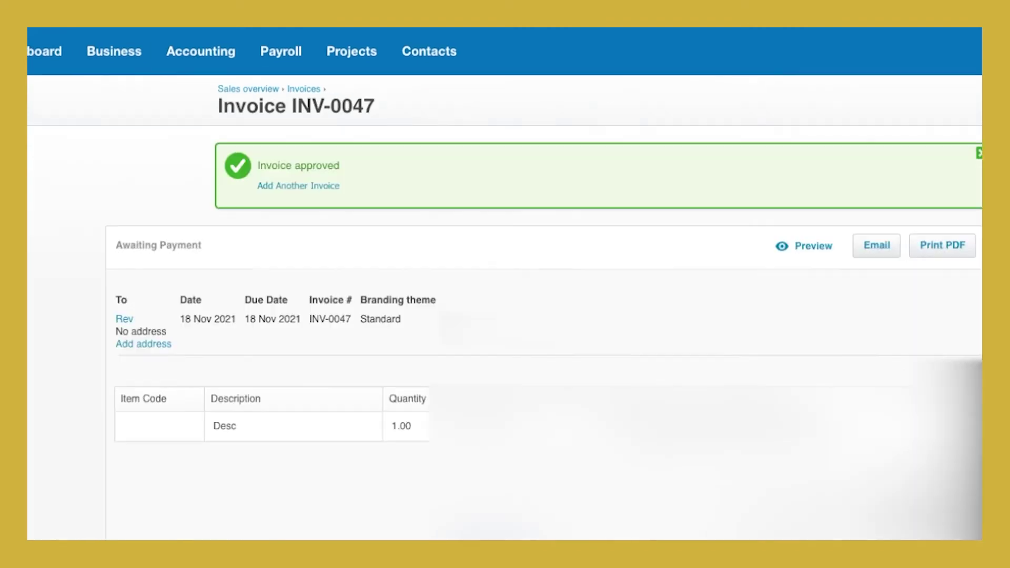
# Go to Accounting > Reports to open the Reports overview.
pyautogui.click(201, 65)
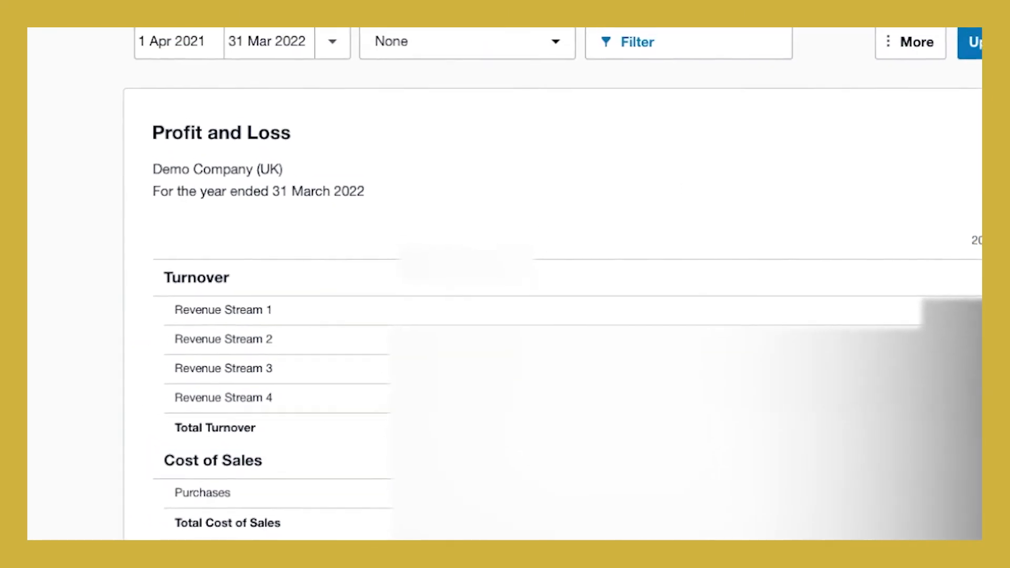
pyautogui.click(202, 41)
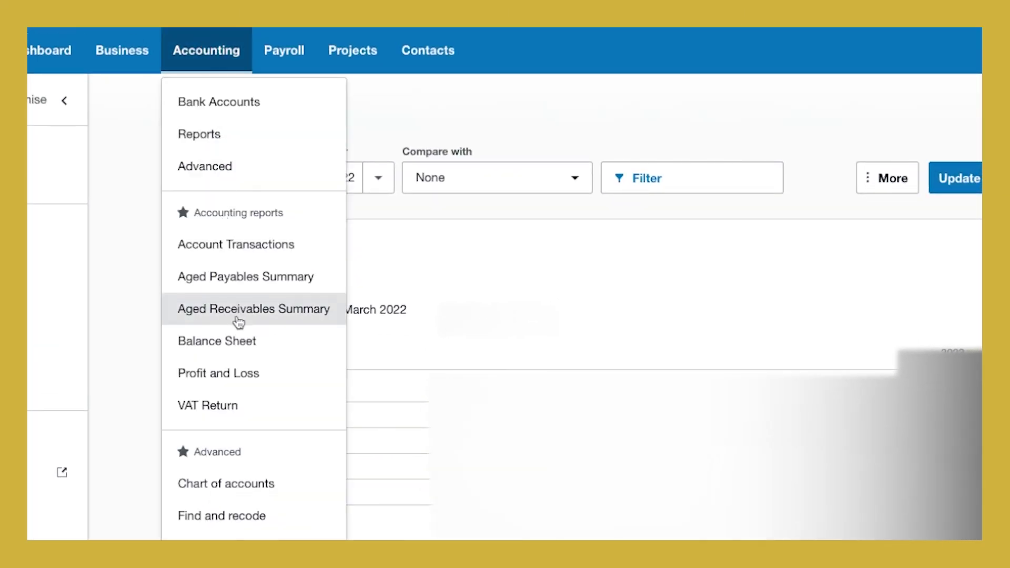
pyautogui.click(228, 135)
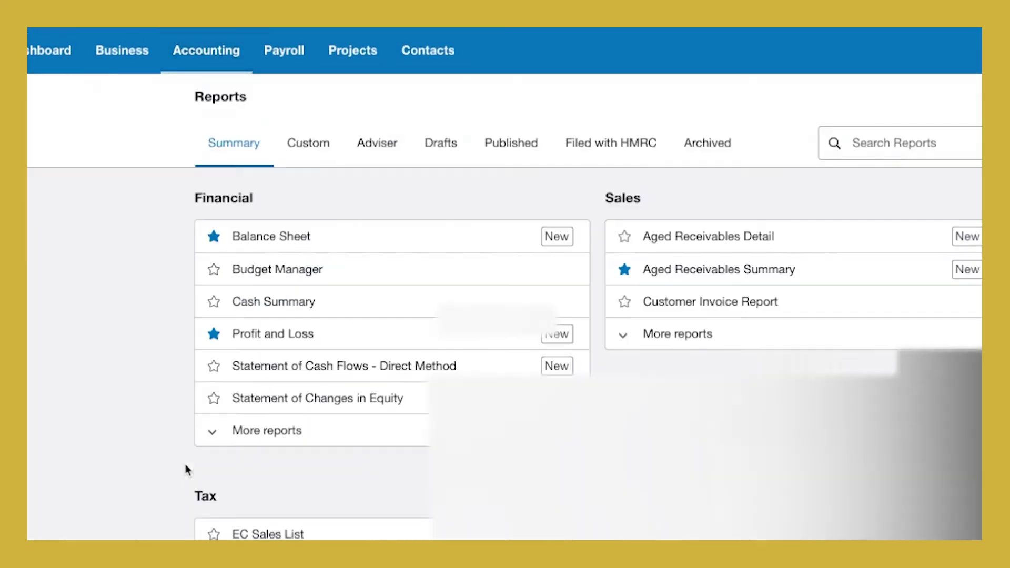
# Open the November 2021 Profit and Loss and scroll to Revenue Stream 4 under Income.
pyautogui.click(303, 440)
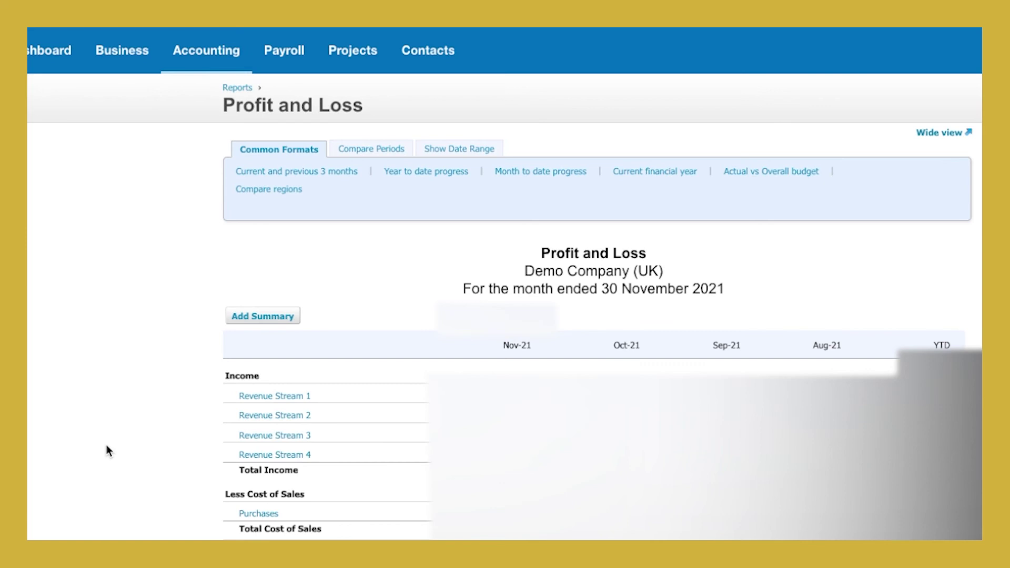
pyautogui.scroll(-3, 106, 444)
pyautogui.moveTo(314, 294)
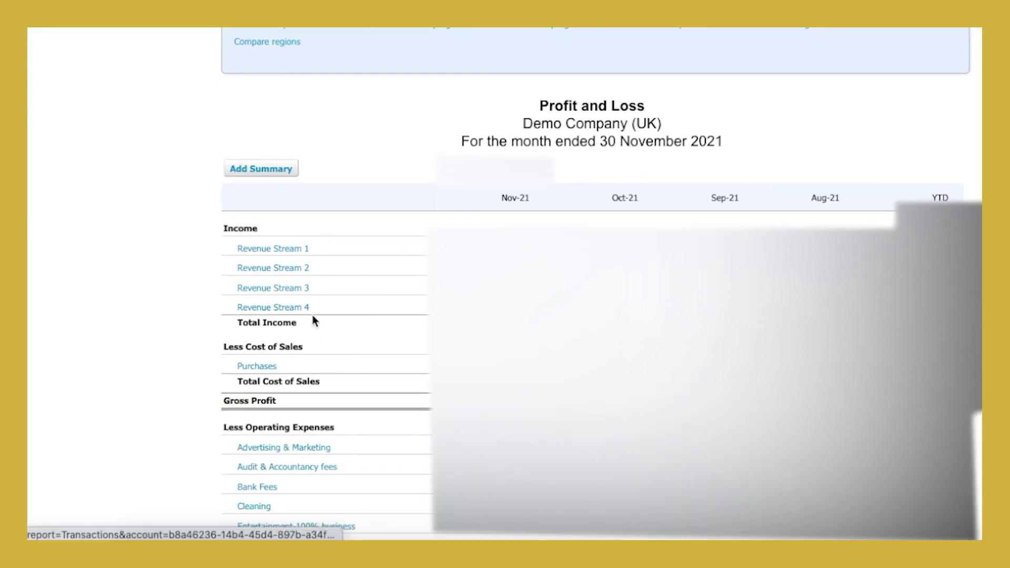